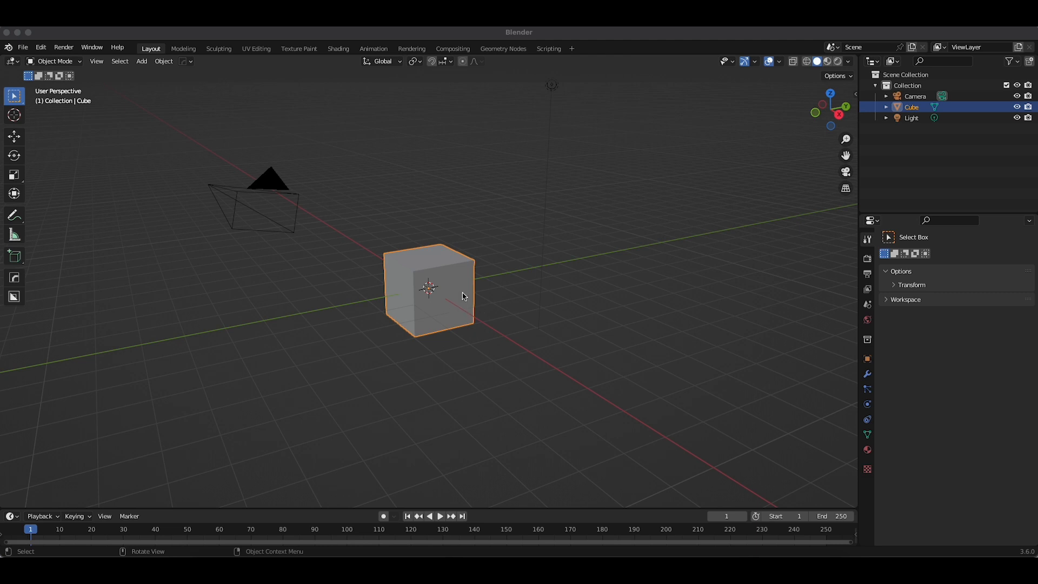
- In edit mode, bevel the cube's upper front edge by about 956 mm with 8 segments
scroll(464, 296, up, 2)
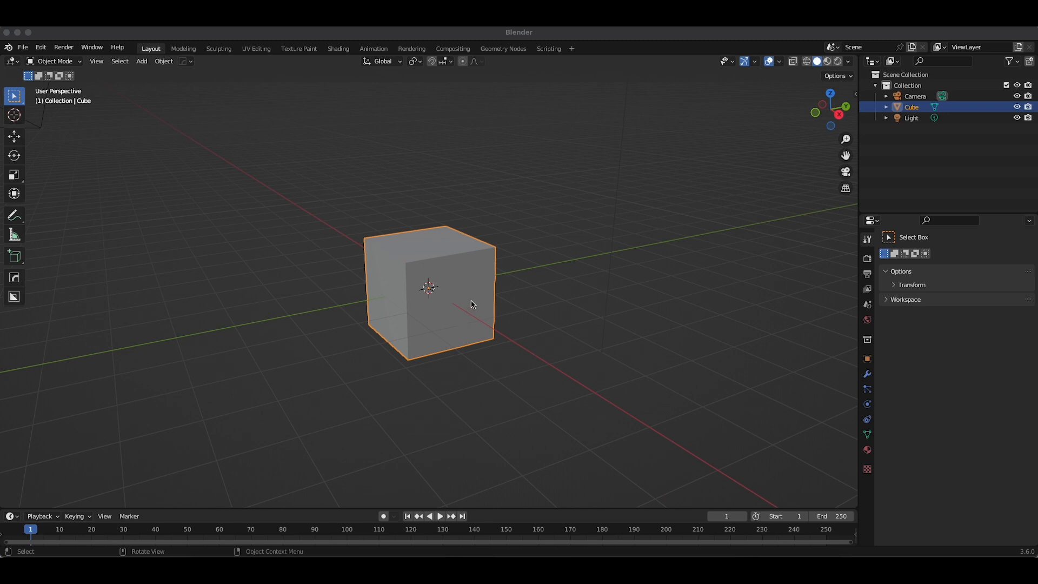
key(Tab)
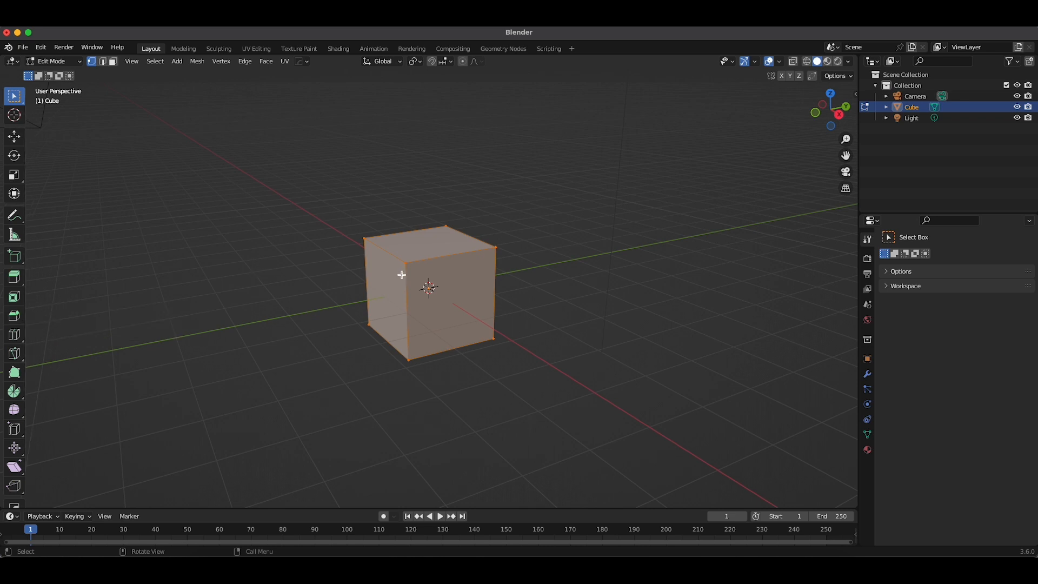
key(ctrl)
key(ctrl+b)
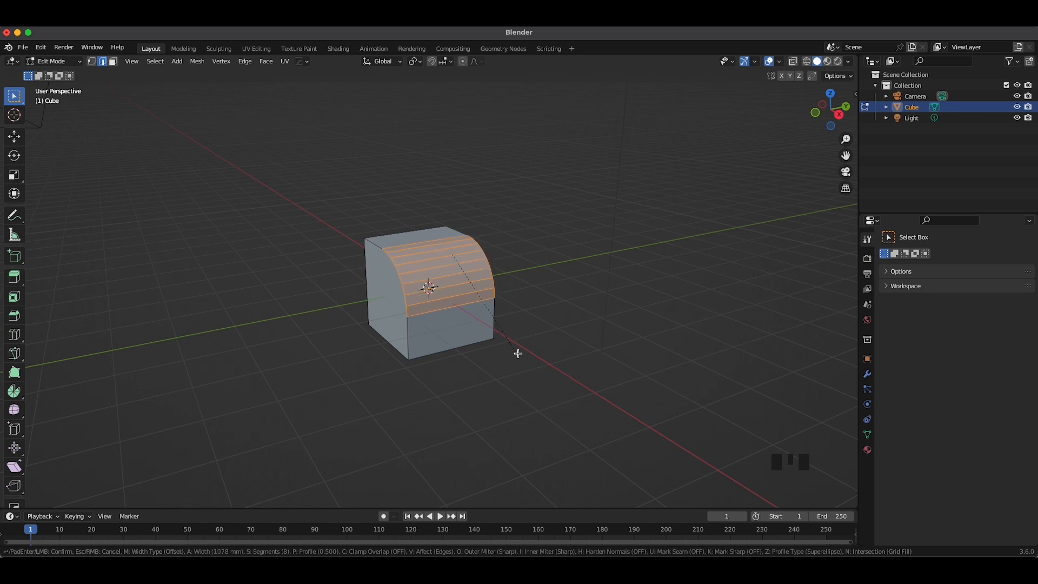
click(514, 350)
middle_drag(456, 352, 514, 351)
scroll(500, 347, down, 2)
scroll(501, 348, up, 5)
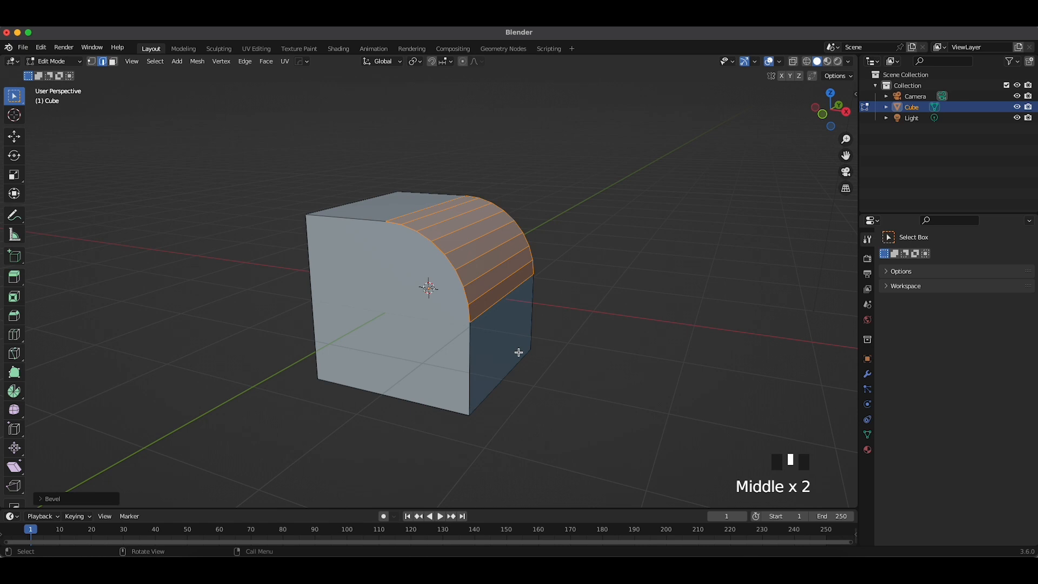
scroll(519, 354, down, 1)
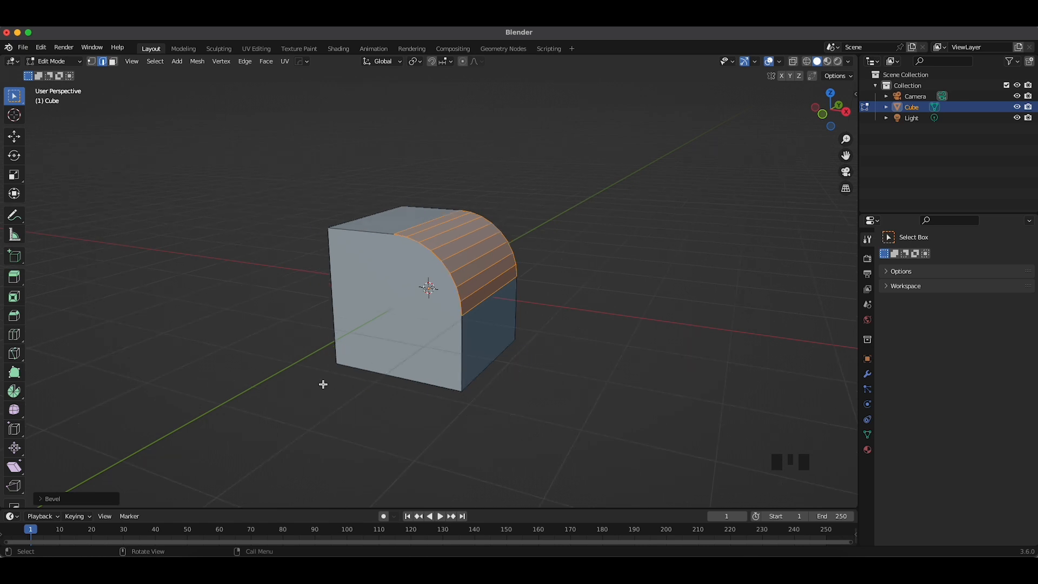
- Adjust the edge bevel to a width of about 1376 mm, 12 segments and a shape of 0.5
click(42, 502)
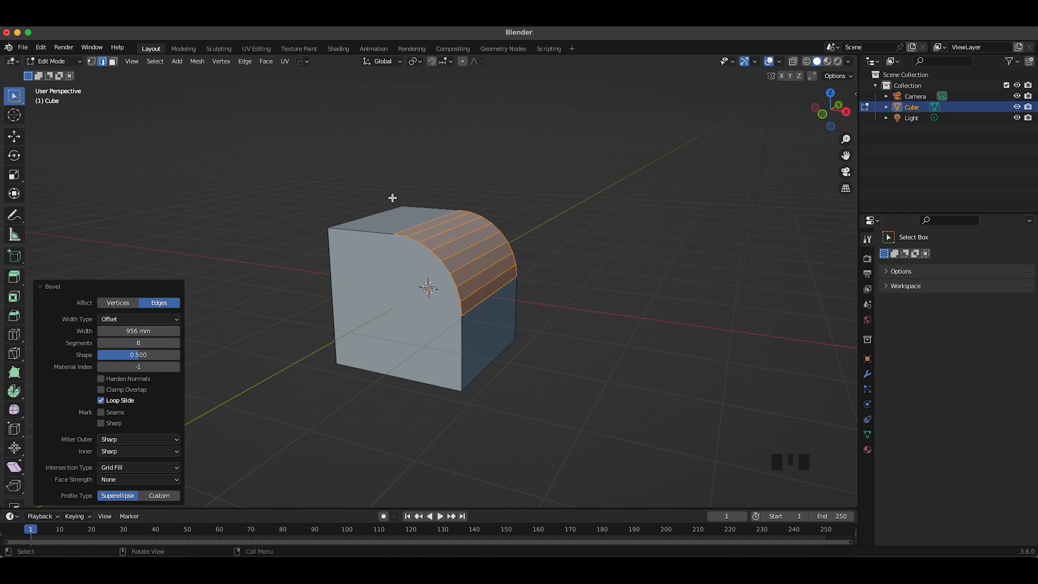
mouse_move(139, 330)
mouse_down()
mouse_move(184, 331)
mouse_move(122, 331)
mouse_move(168, 331)
mouse_move(119, 343)
mouse_move(150, 344)
mouse_up()
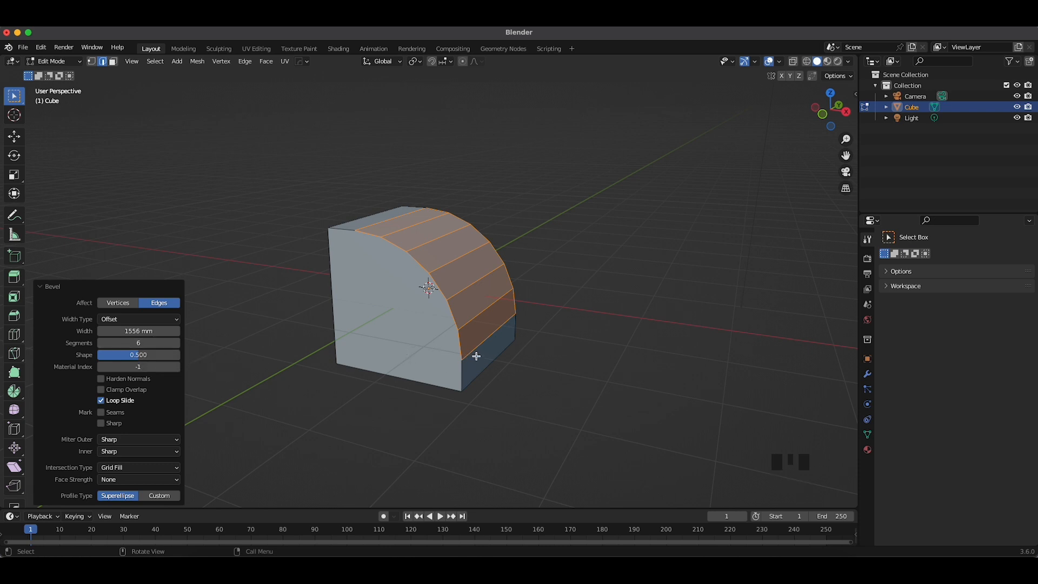
drag(162, 342, 62, 342)
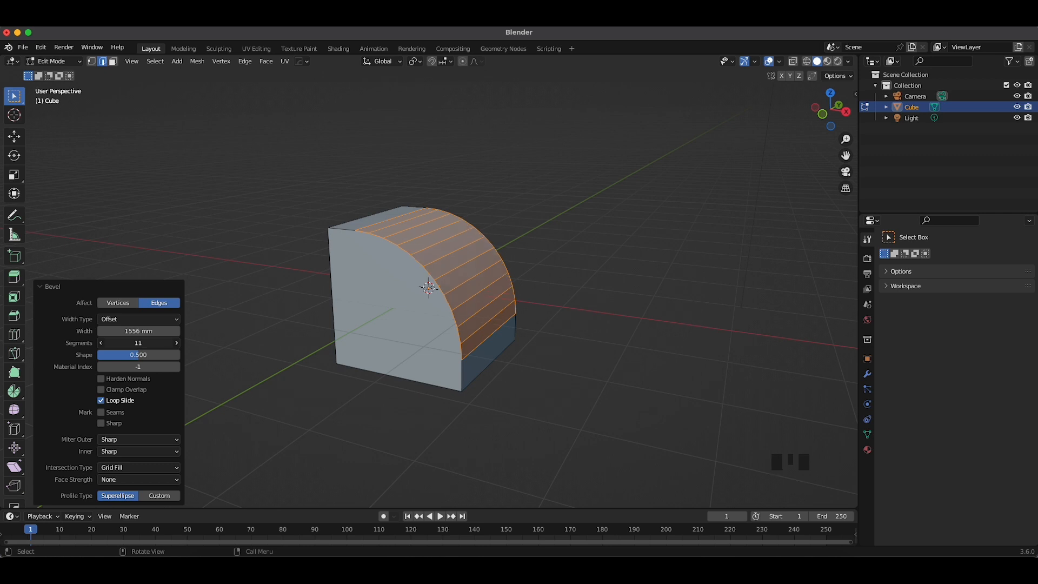
drag(148, 345, 109, 355)
click(109, 354)
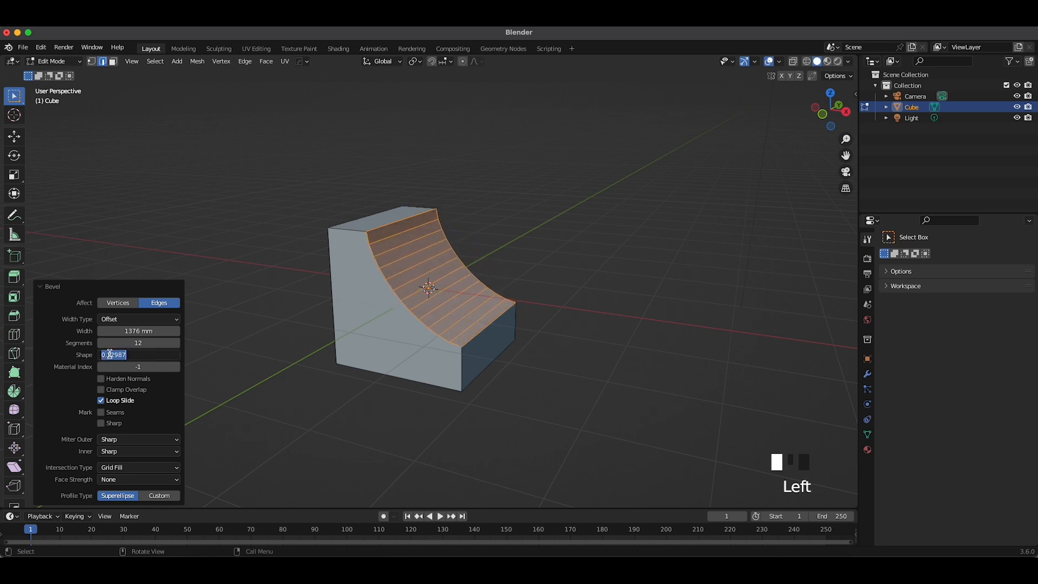
text(0.5)
key(Return)
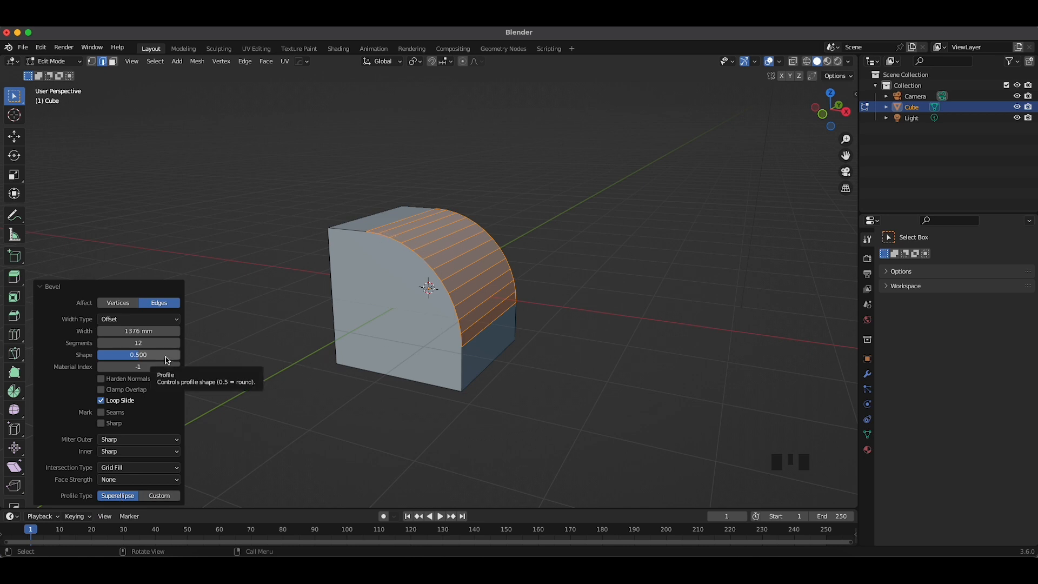
- Switch the bevel to a custom profile and try the Default and Support Loops presets
click(164, 499)
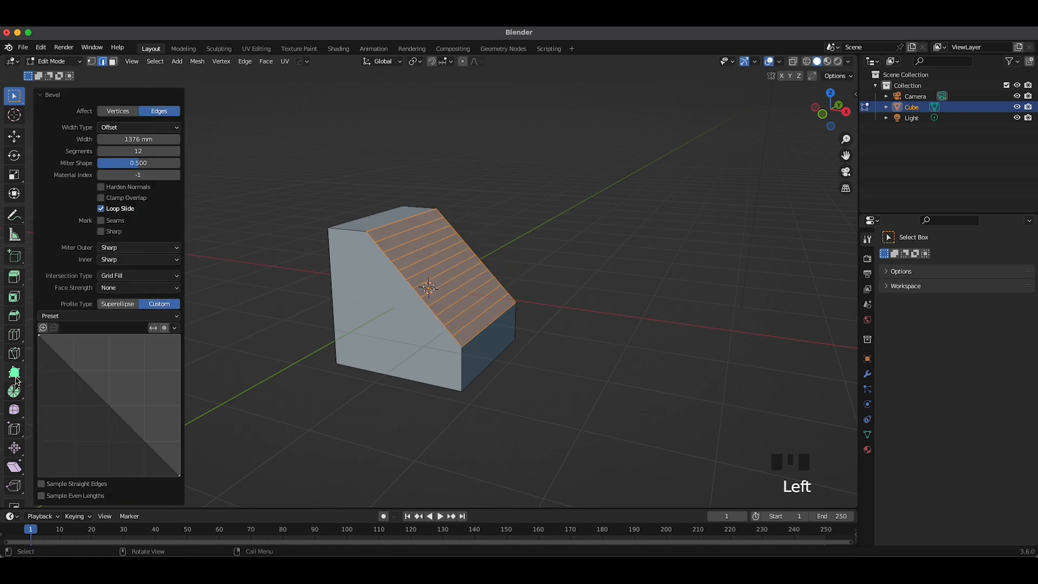
click(137, 317)
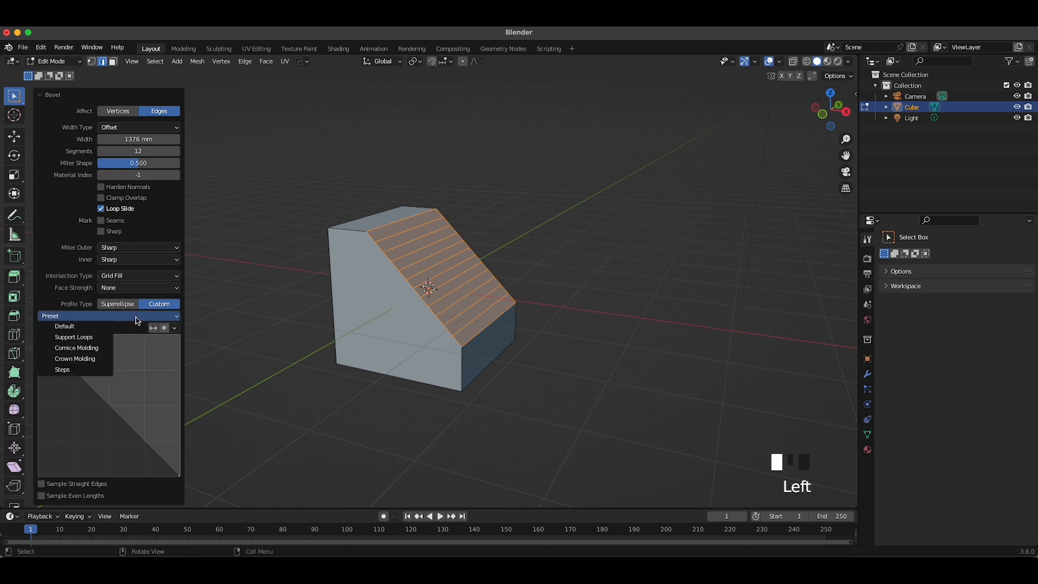
click(95, 327)
click(103, 316)
click(100, 336)
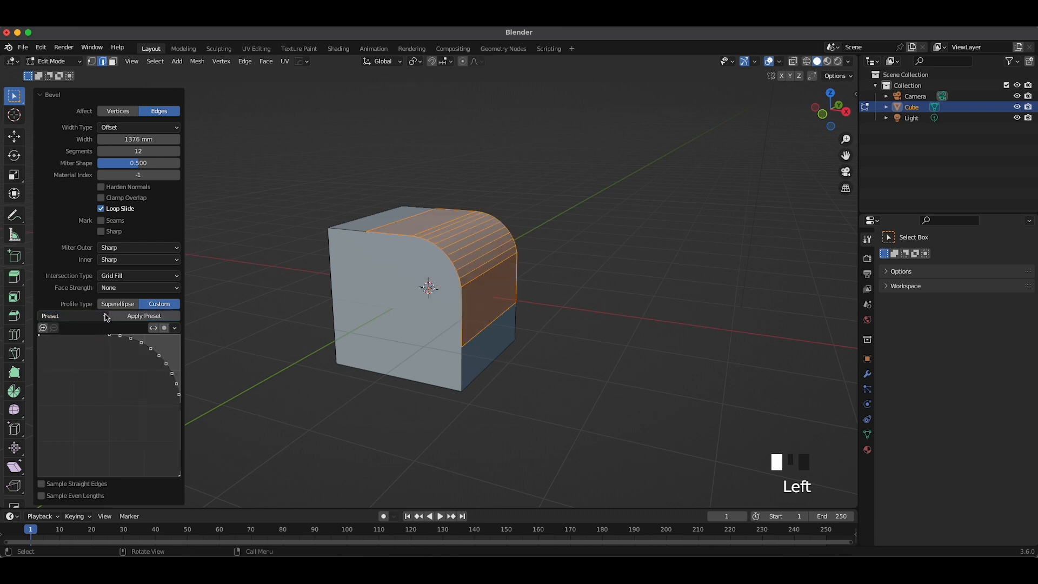
- Apply the Cornice Molding preset to the bevel profile and raise the segments to 48
click(93, 318)
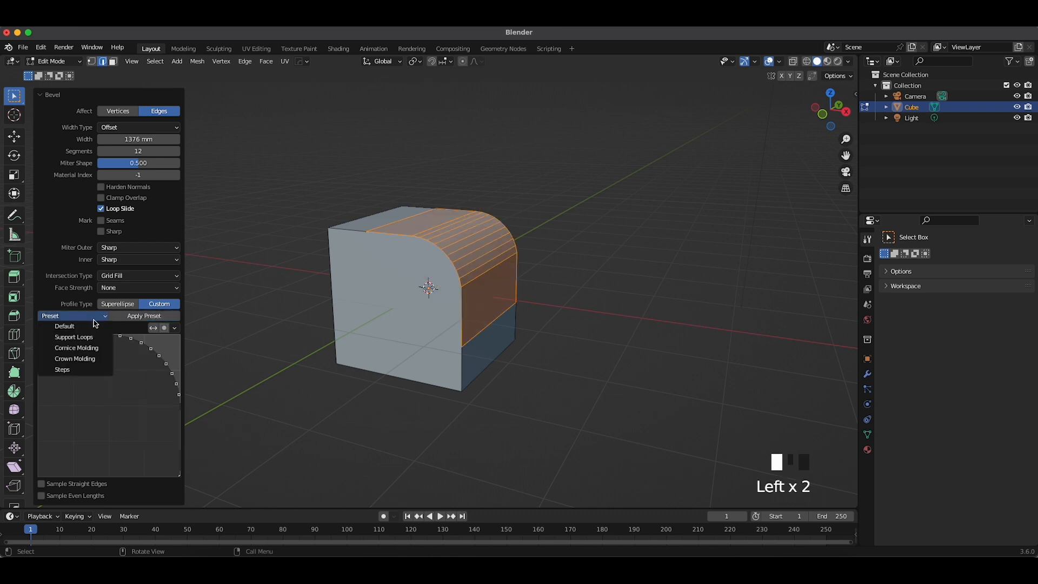
click(89, 352)
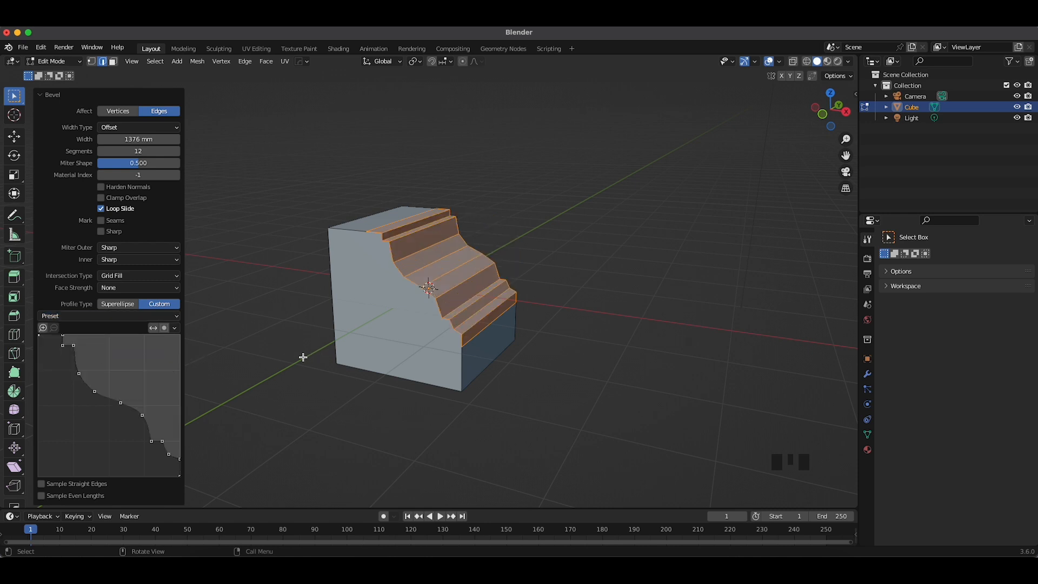
drag(136, 151, 184, 151)
scroll(481, 364, up, 5)
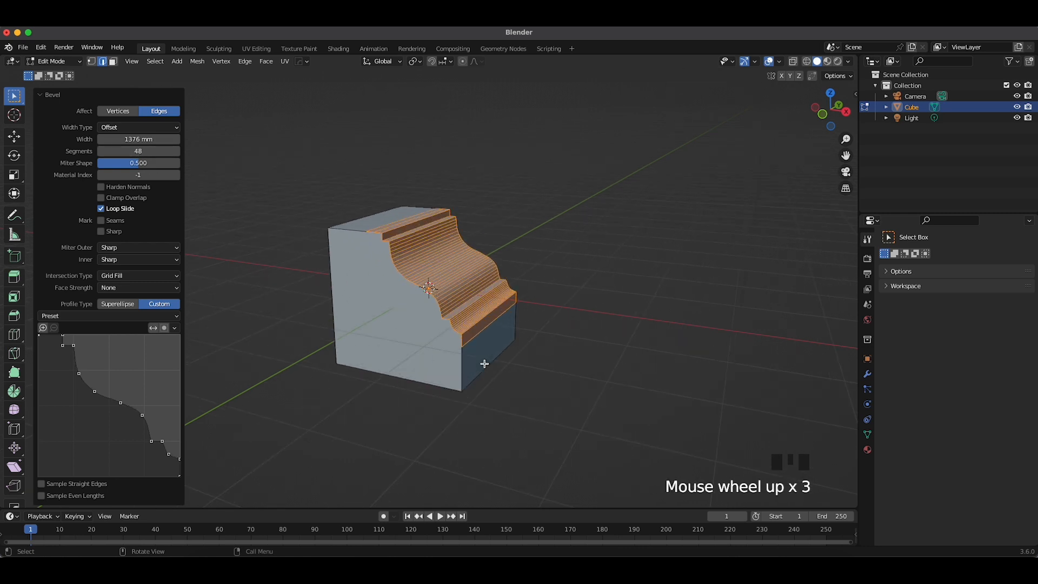
middle_drag(452, 356, 324, 362)
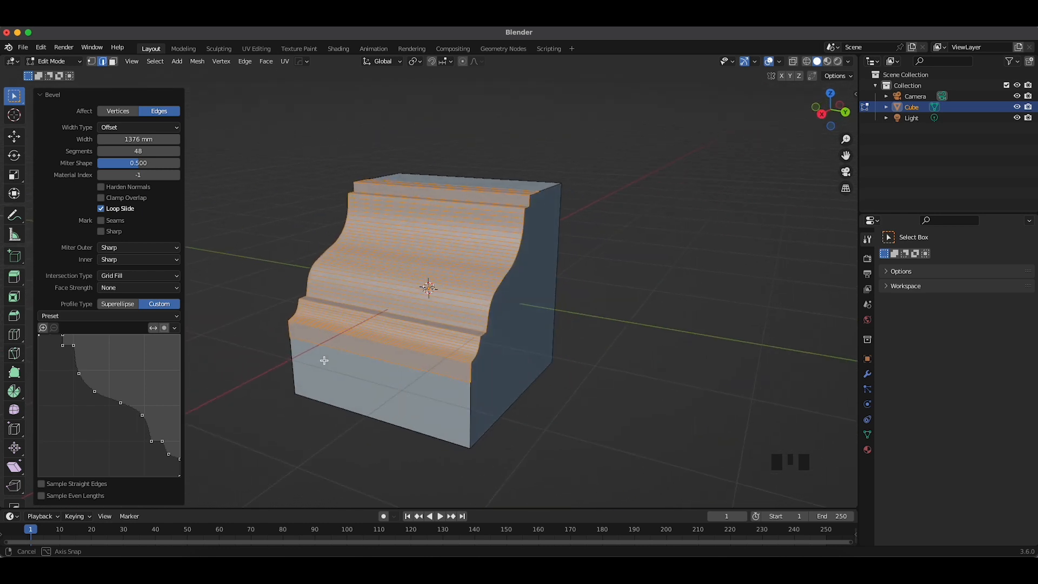
middle_drag(584, 302, 497, 299)
middle_drag(340, 291, 281, 348)
scroll(512, 291, down, 2)
- Apply the Crown Molding preset to the bevel profile and reverse its path twice to compare directions
click(130, 316)
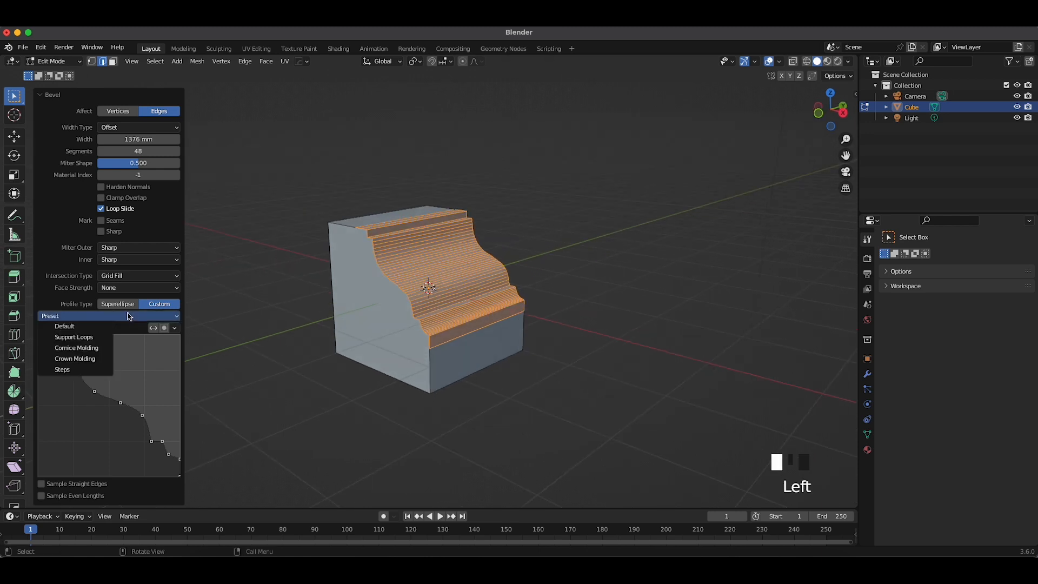
click(75, 358)
middle_drag(356, 329, 403, 334)
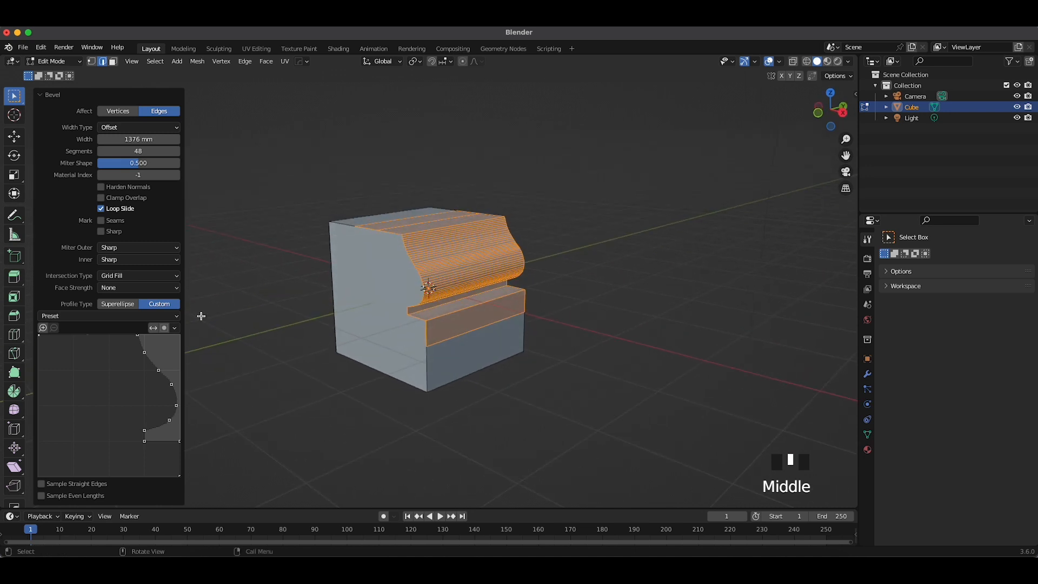
click(153, 328)
middle_drag(273, 301, 344, 305)
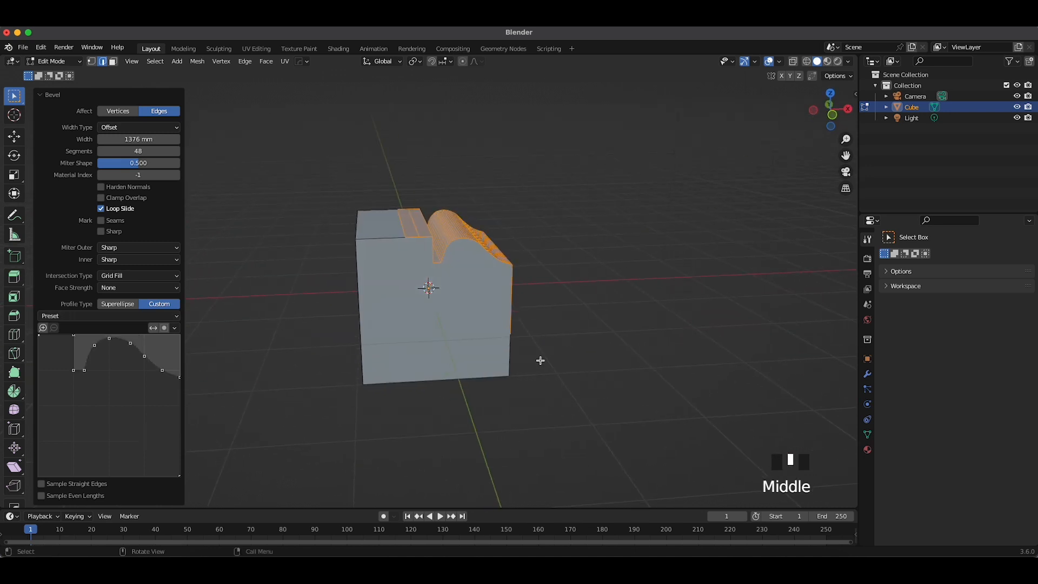
middle_drag(539, 360, 335, 370)
click(153, 330)
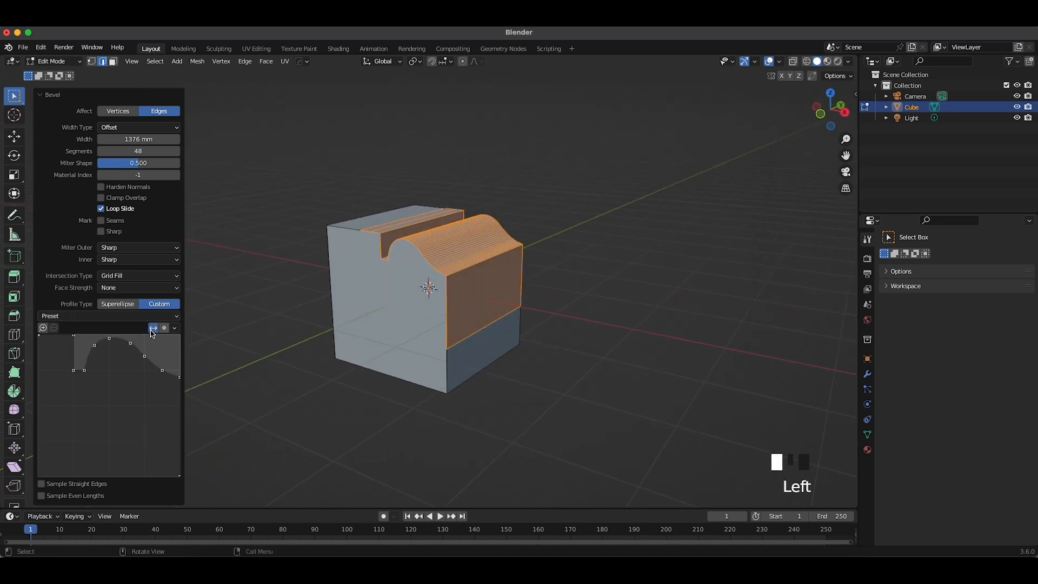
- Reset the bevel profile to Default and shape it into a wavy curve with five control points, the lowest at about 0.69, 0.24
click(115, 316)
click(94, 327)
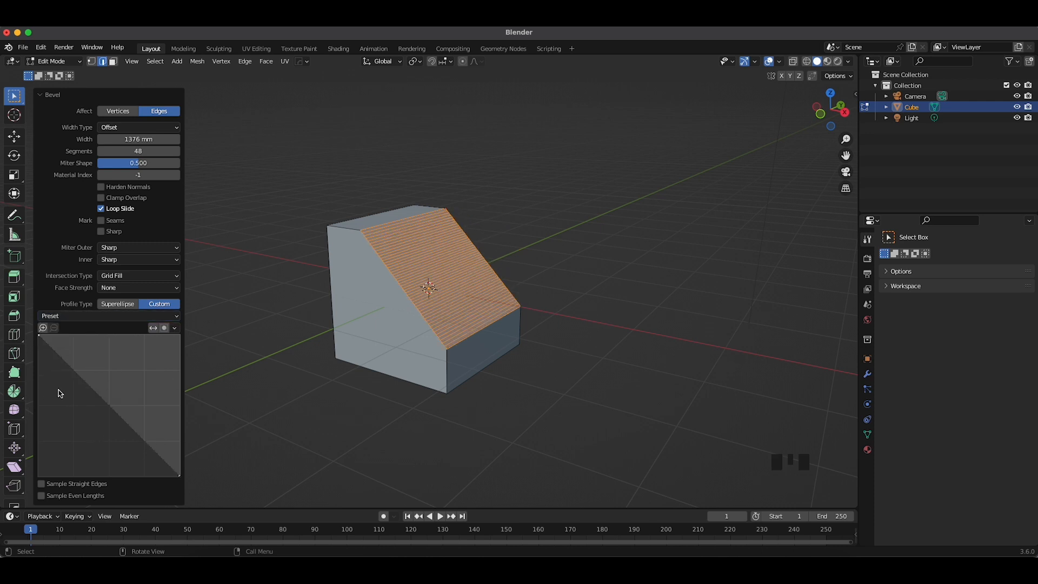
drag(73, 370, 159, 393)
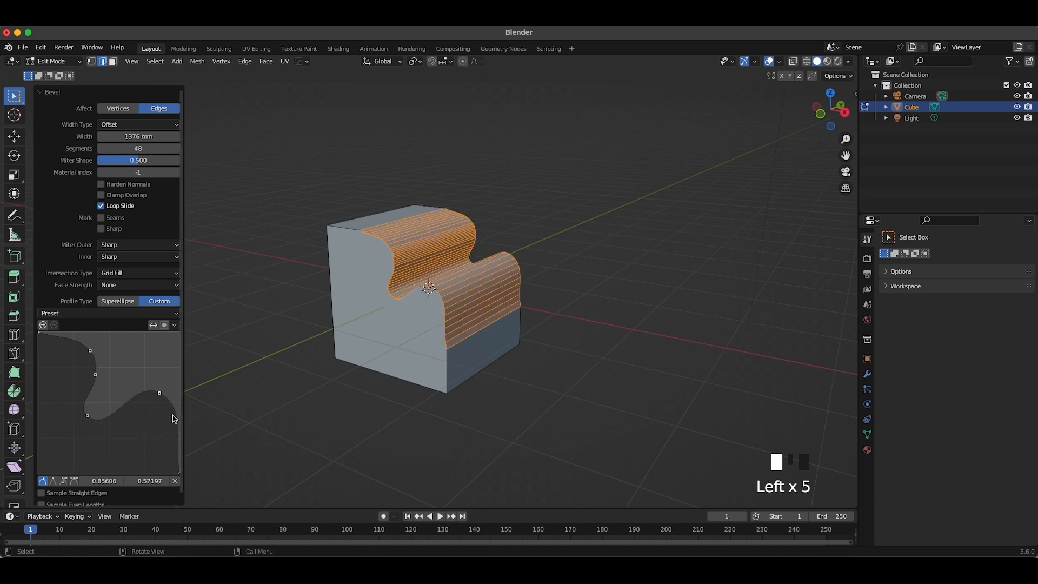
middle_drag(306, 342, 229, 390)
drag(177, 431, 140, 435)
middle_drag(293, 373, 232, 380)
middle_drag(549, 348, 240, 324)
middle_drag(600, 284, 397, 333)
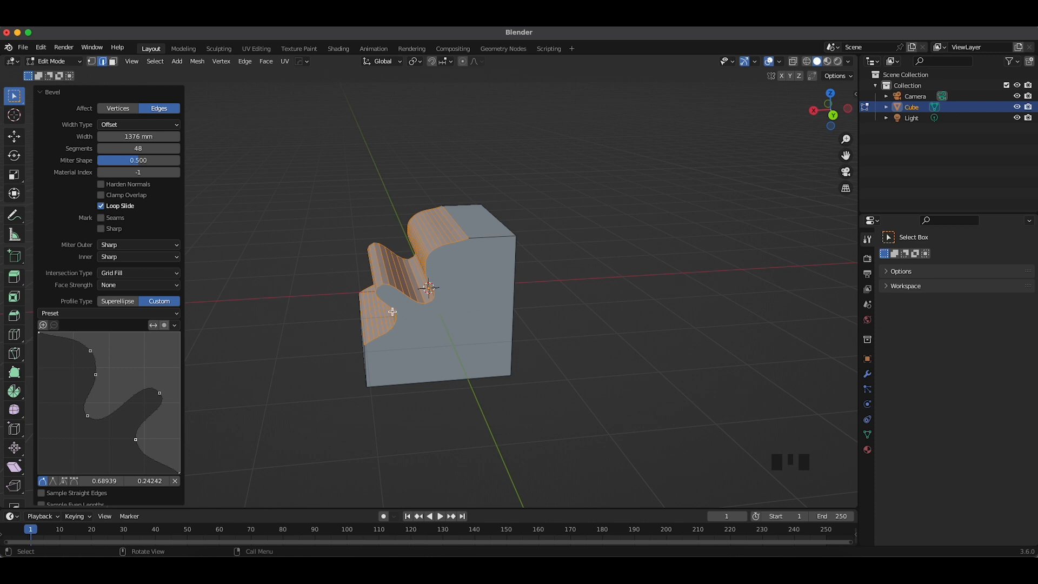
middle_drag(301, 328, 373, 367)
- Give the lowest profile point vector handles and the point at 0.35, 0.41 aligned handles, extending the latter's handles diagonally into a sharper notch
click(54, 481)
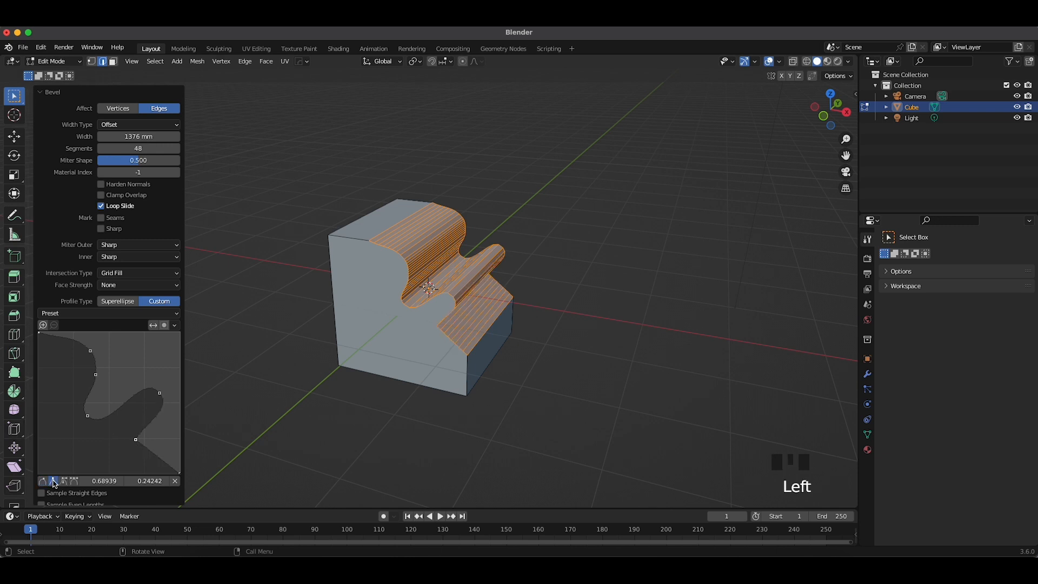
click(87, 416)
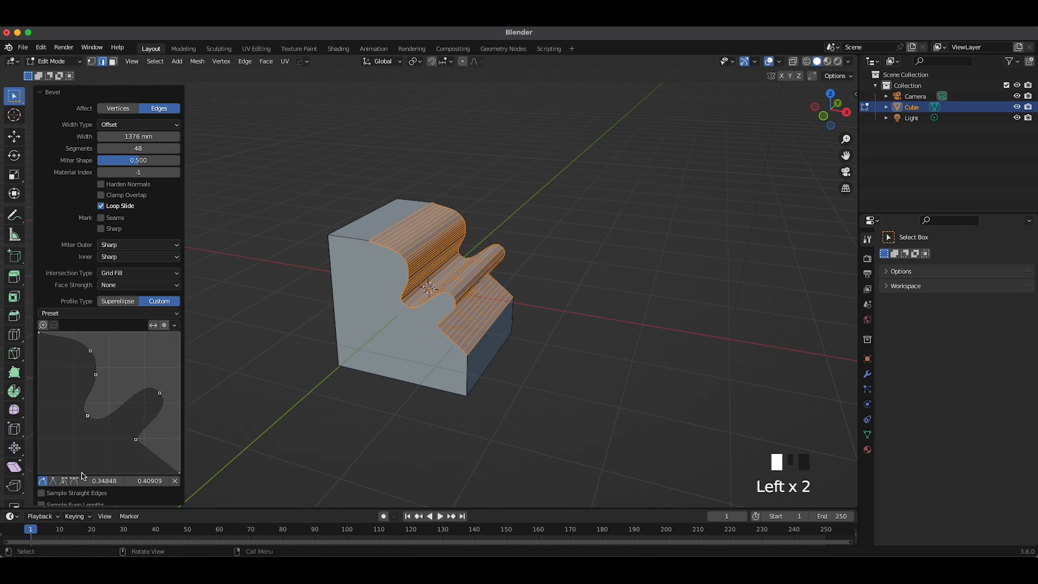
click(74, 481)
drag(110, 435, 68, 437)
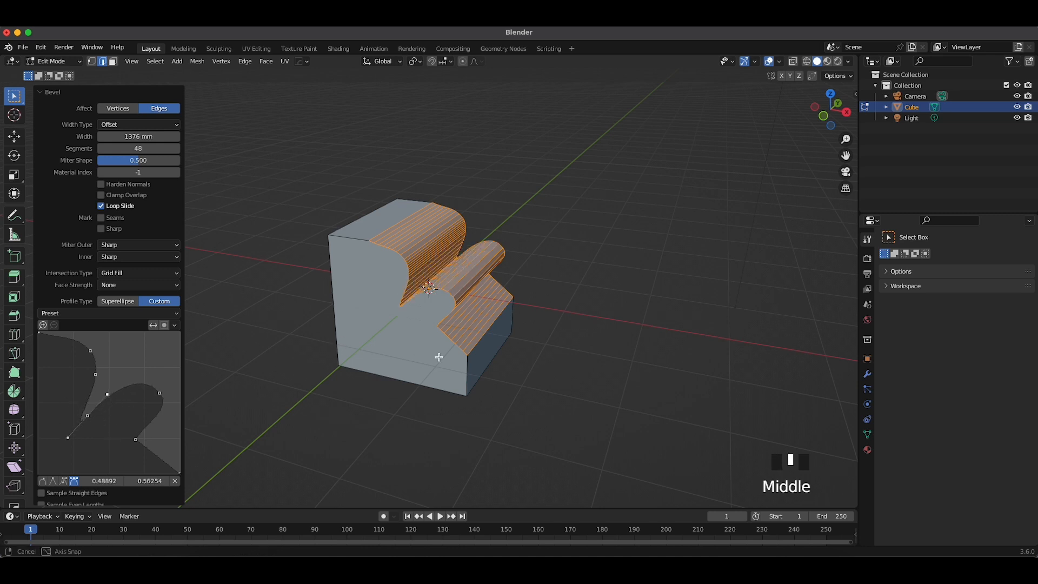
middle_drag(438, 357, 199, 383)
middle_drag(530, 350, 761, 320)
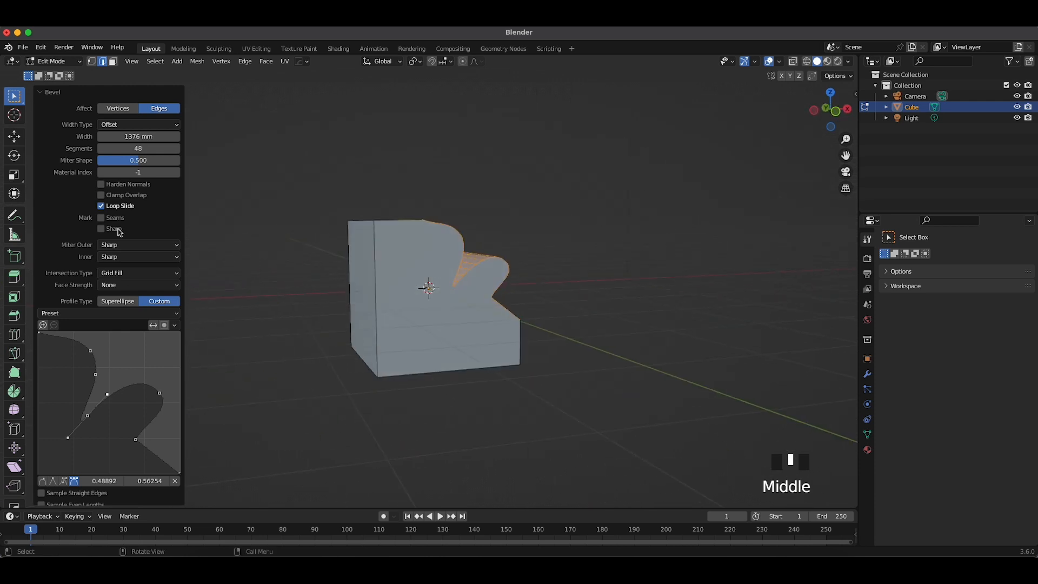
- Delete the beveled cube and add a new cube mesh
key(Tab)
key(x)
key(x)
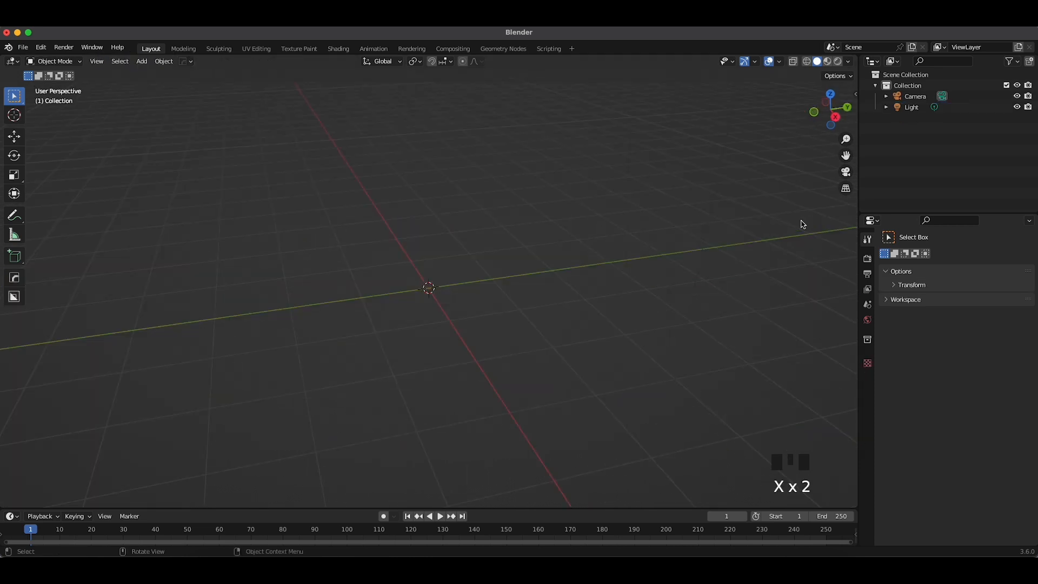
key(shift+a)
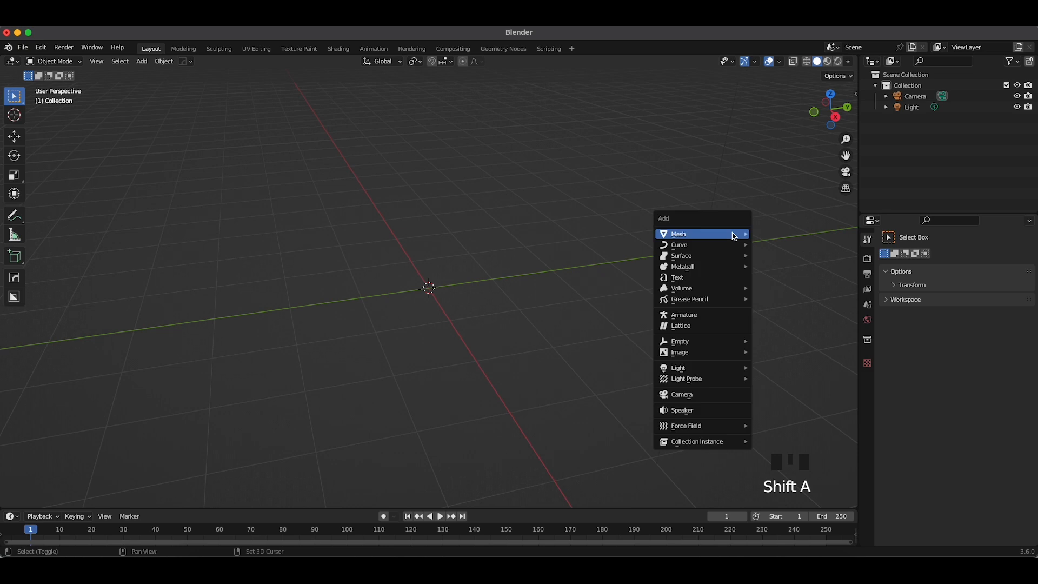
mouse_move(737, 234)
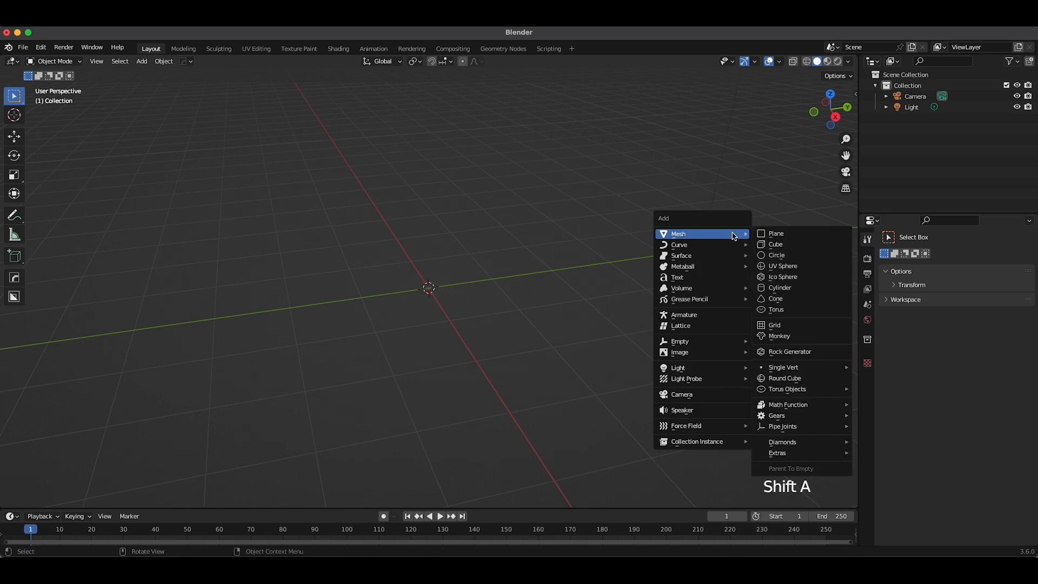
click(784, 246)
- Bevel the new cube's top face by about 825 mm with the custom profile and 48 segments
key(Tab)
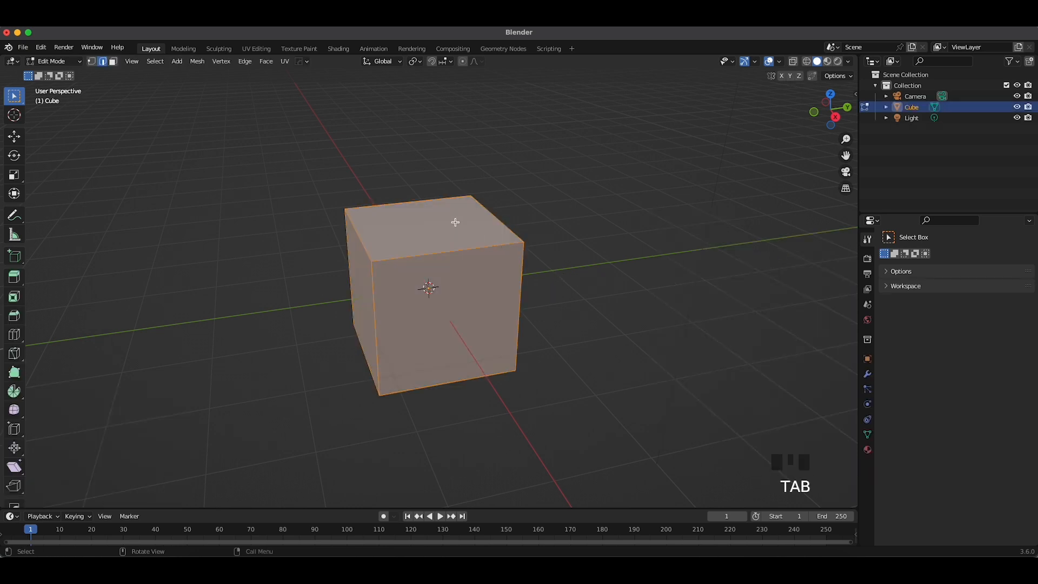
key(3)
click(454, 224)
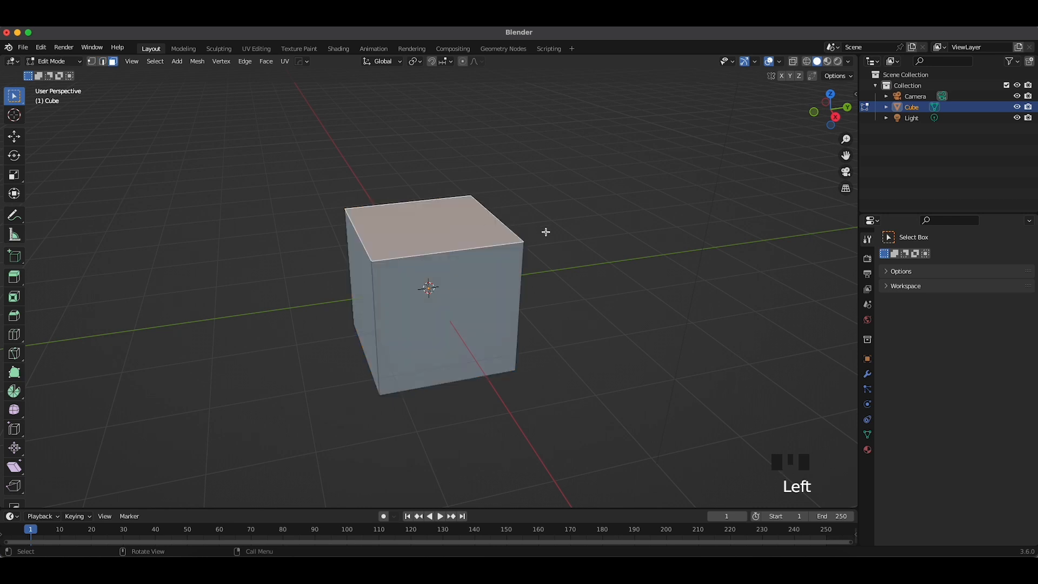
key(ctrl+b)
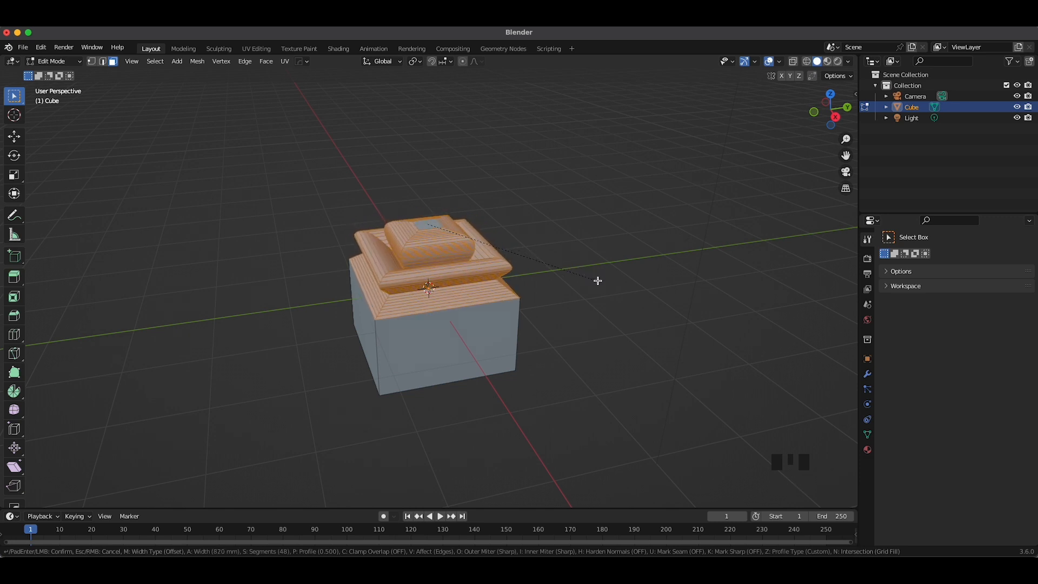
click(598, 280)
middle_drag(627, 276, 433, 266)
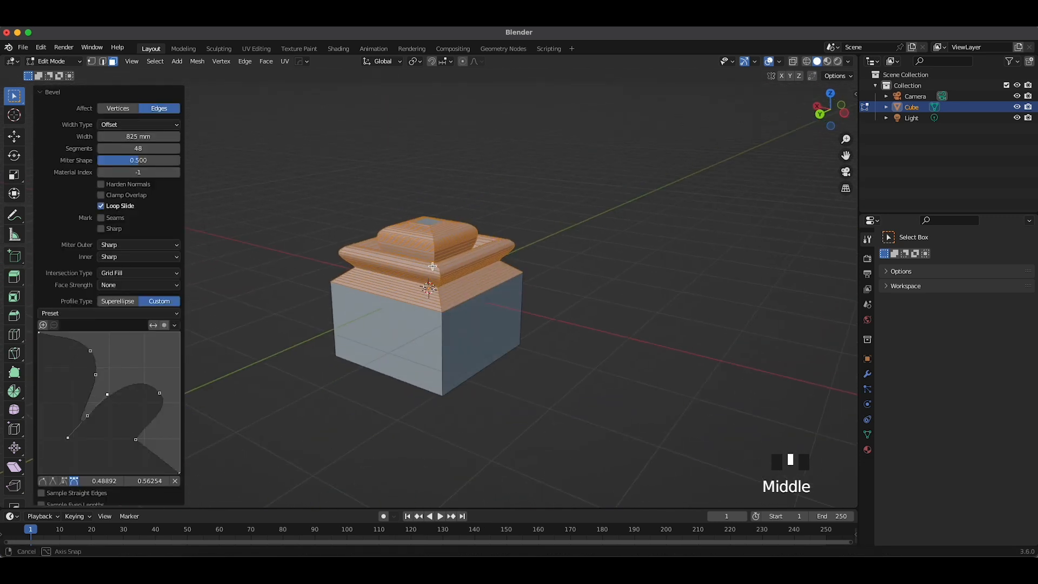
- Leave Edit Mode, apply a level 2 subdivision to the beveled cube and shade it auto smooth
middle_drag(609, 271, 508, 309)
key(Tab)
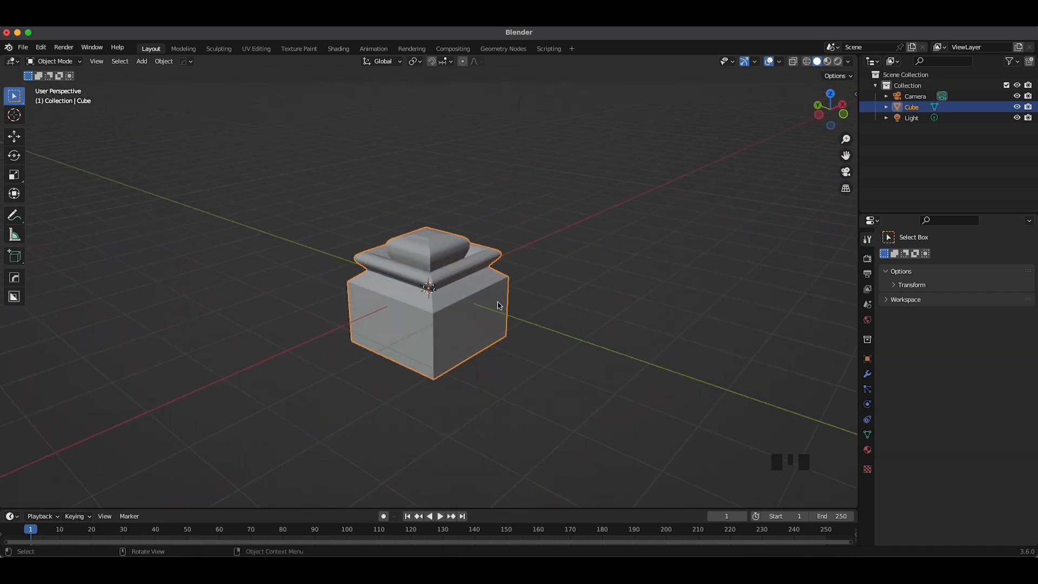
key(ctrl)
key(ctrl+2)
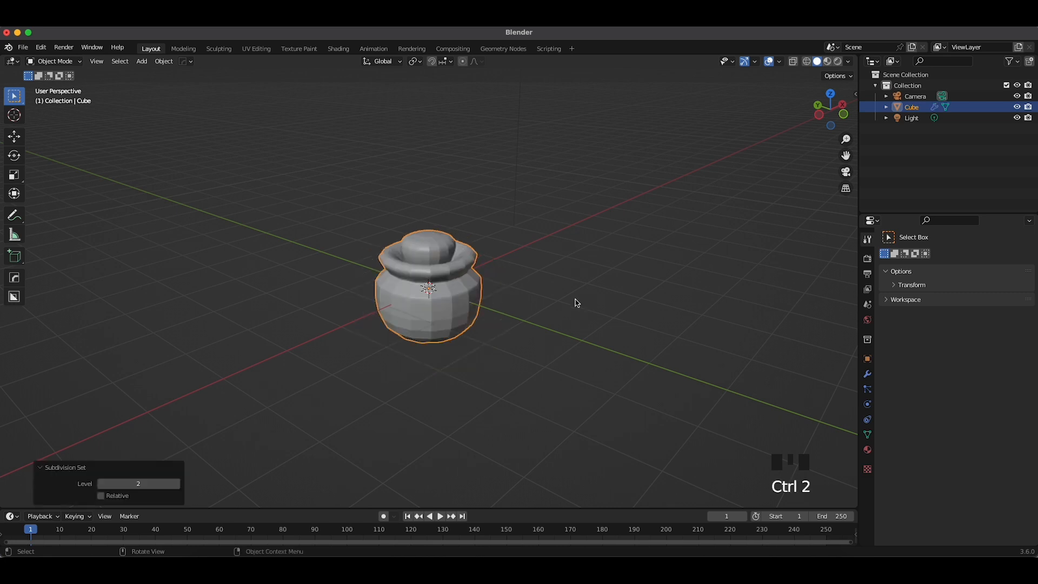
middle_drag(644, 288, 590, 290)
right_click(425, 299)
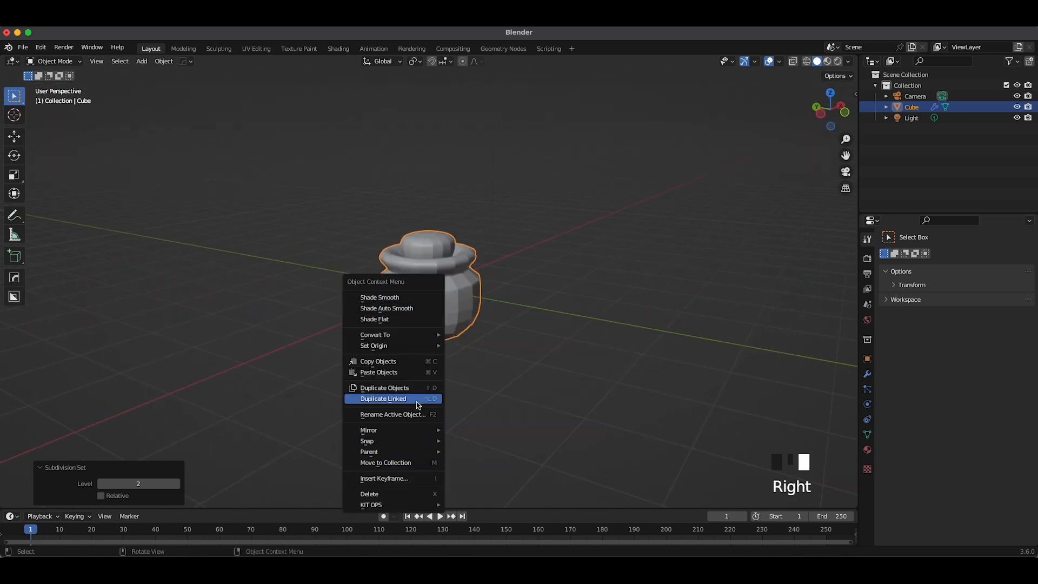
click(415, 309)
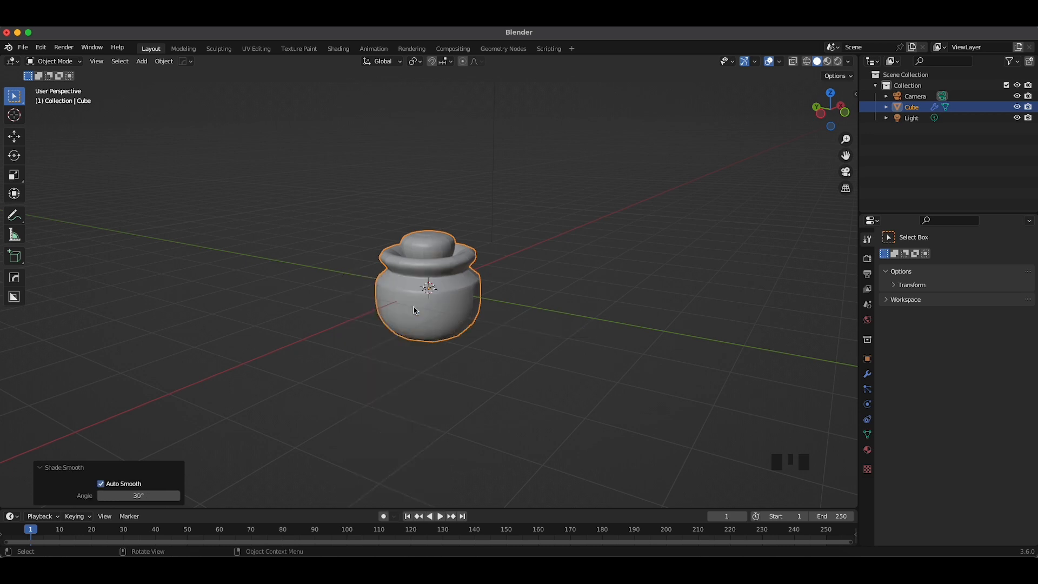
middle_drag(643, 315, 517, 280)
- Delete the smoothed, subdivided object and add a fresh cube mesh
key(Delete)
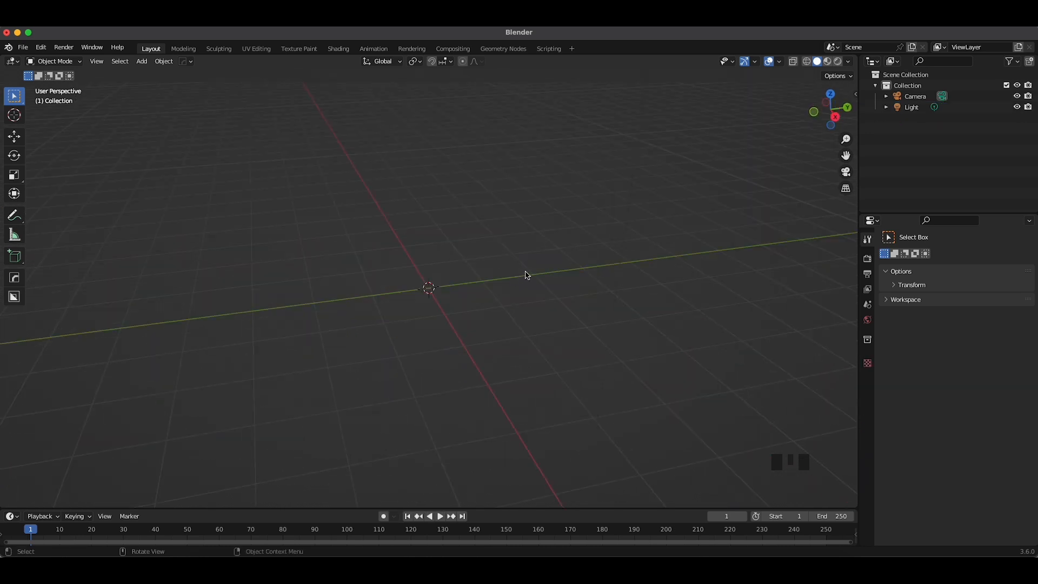
key(shift+a)
mouse_move(516, 280)
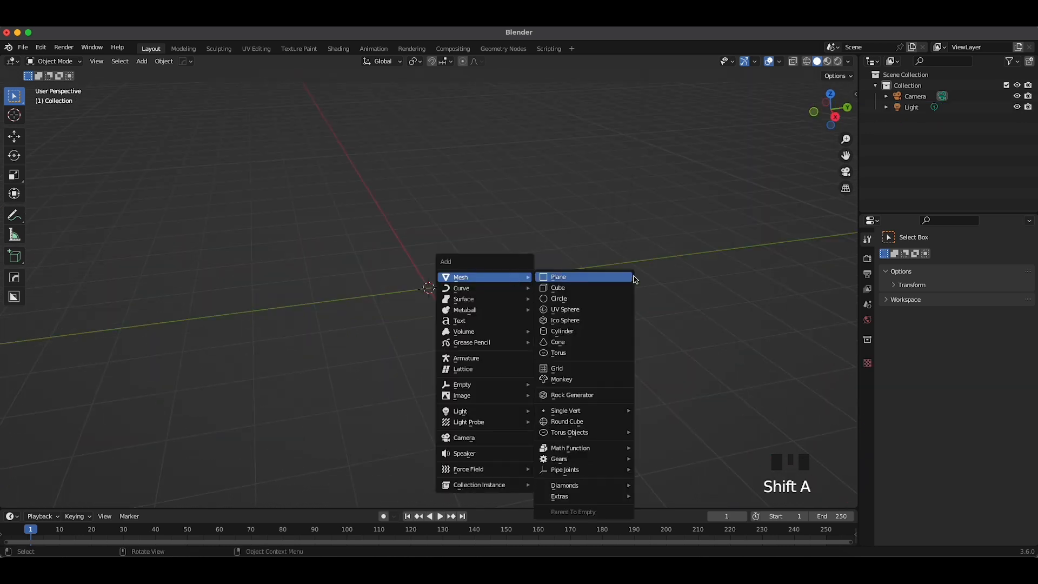
click(592, 296)
- In Edit Mode, select only the cube's nearest top corner vertex and try an edge bevel on it
key(Tab)
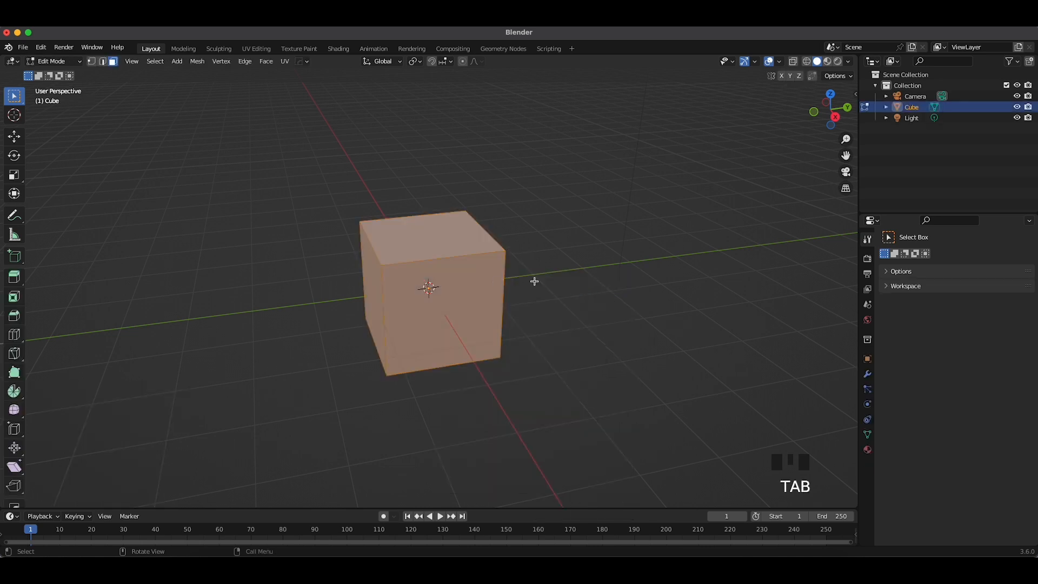
key(1)
click(383, 264)
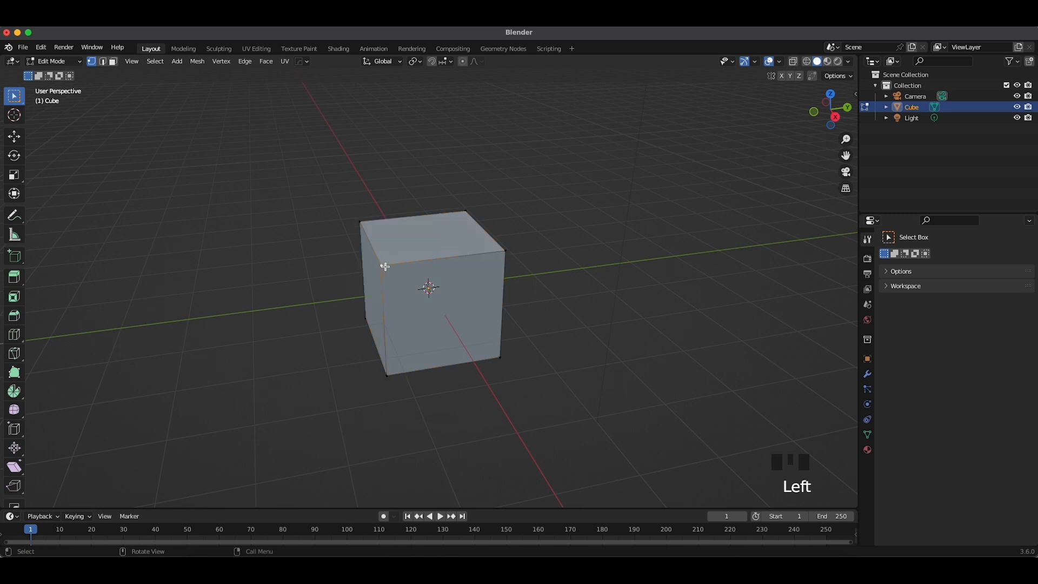
key(ctrl+b)
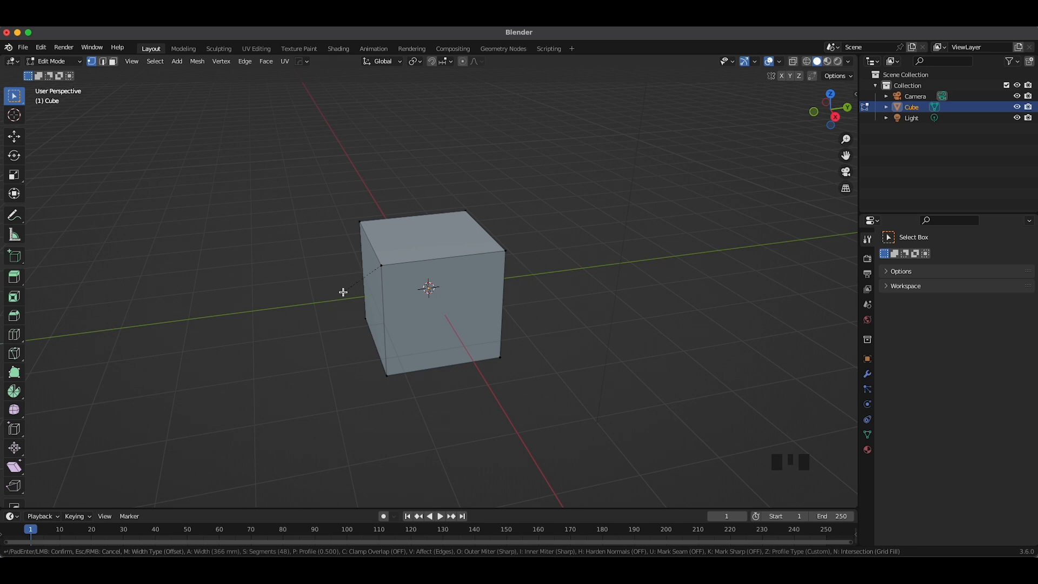
key(Escape)
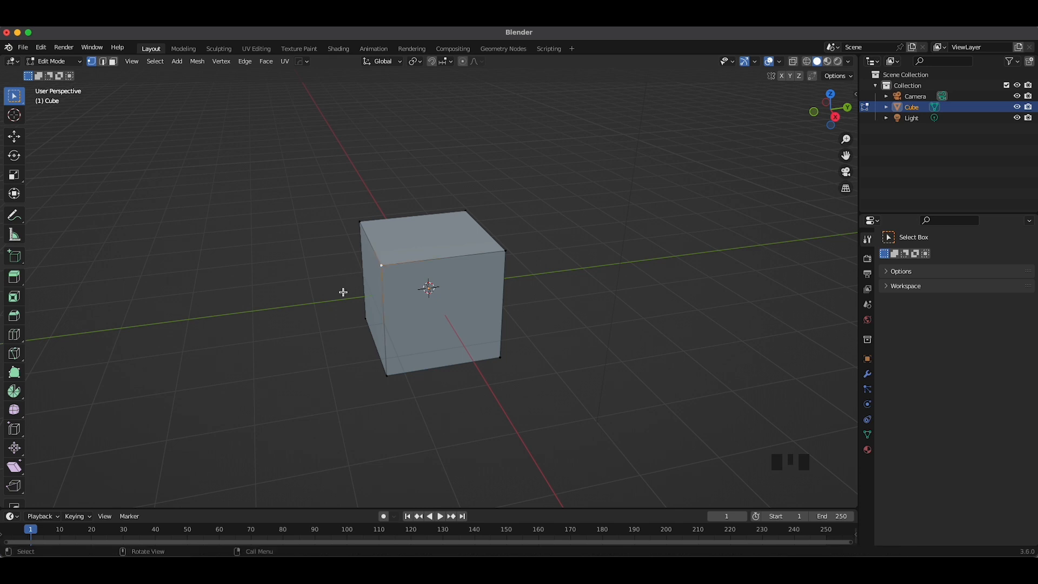
- Vertex-bevel the selected corner by about 993 mm and switch the bevel's profile type to Superellipse
key(ctrl)
key(ctrl+shift+b)
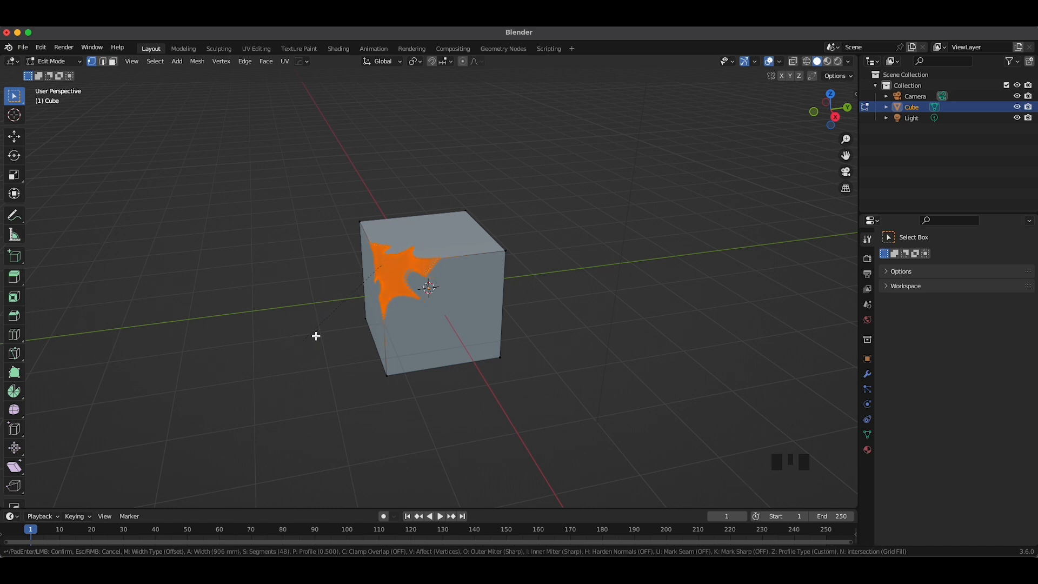
click(307, 353)
middle_drag(334, 347, 665, 301)
click(129, 304)
middle_drag(505, 276, 400, 308)
scroll(386, 305, up, 2)
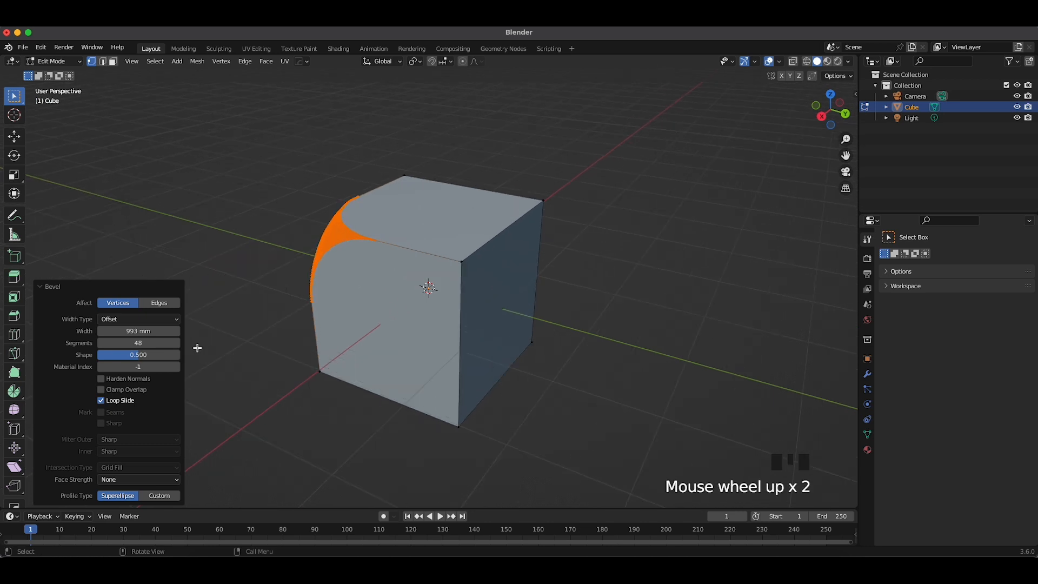
- Reduce the vertex bevel to 10 segments
drag(171, 345, 136, 344)
middle_drag(348, 343, 454, 331)
mouse_move(557, 318)
middle_down()
mouse_move(528, 320)
mouse_move(508, 285)
mouse_move(568, 273)
mouse_move(605, 280)
mouse_move(588, 303)
middle_up()
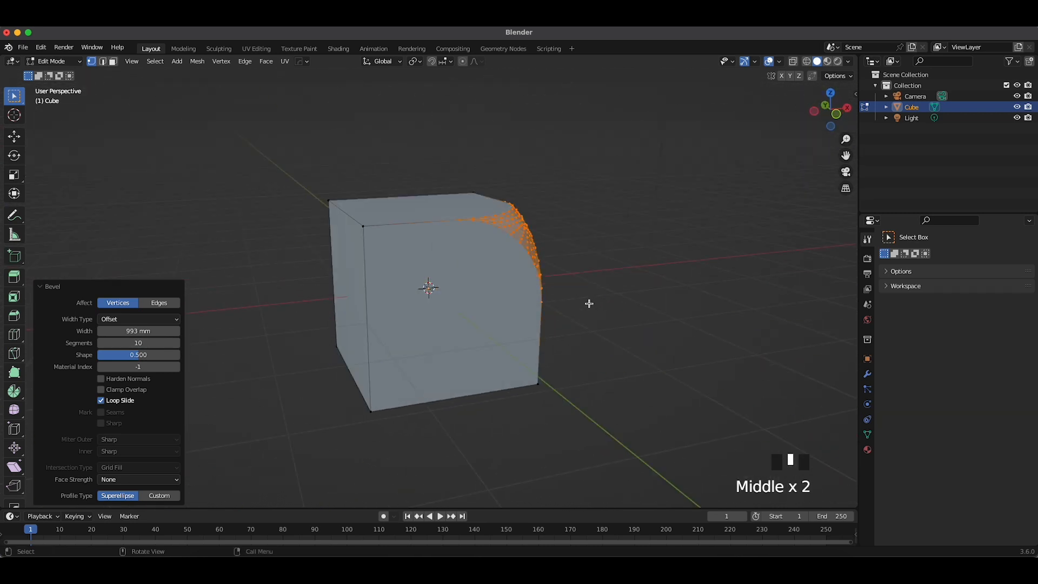
- Switch the vertex bevel to a Custom profile, load the Cornice Molding preset and reverse the profile path
click(159, 496)
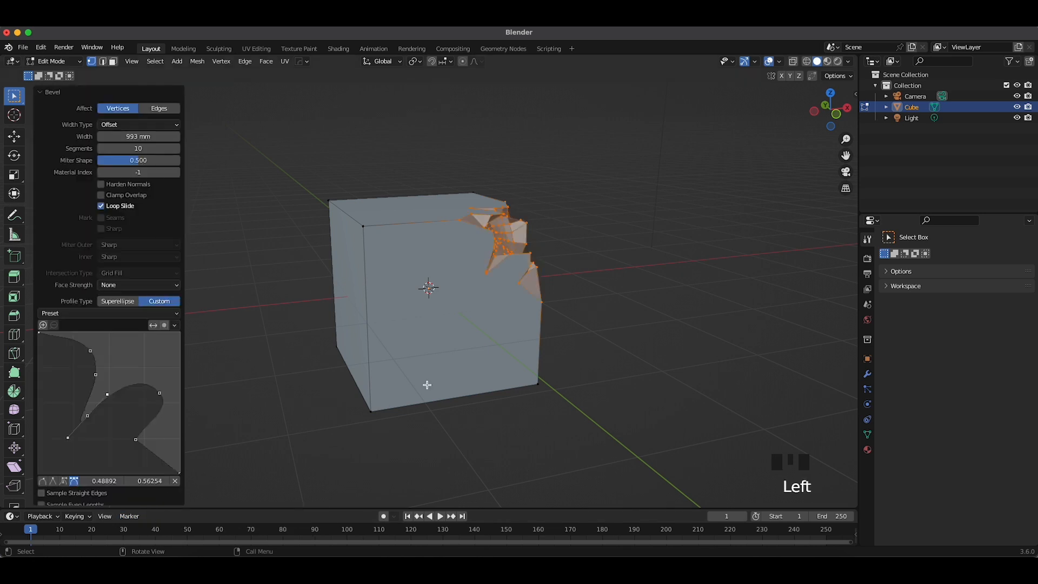
click(88, 314)
click(97, 349)
middle_drag(551, 323, 330, 327)
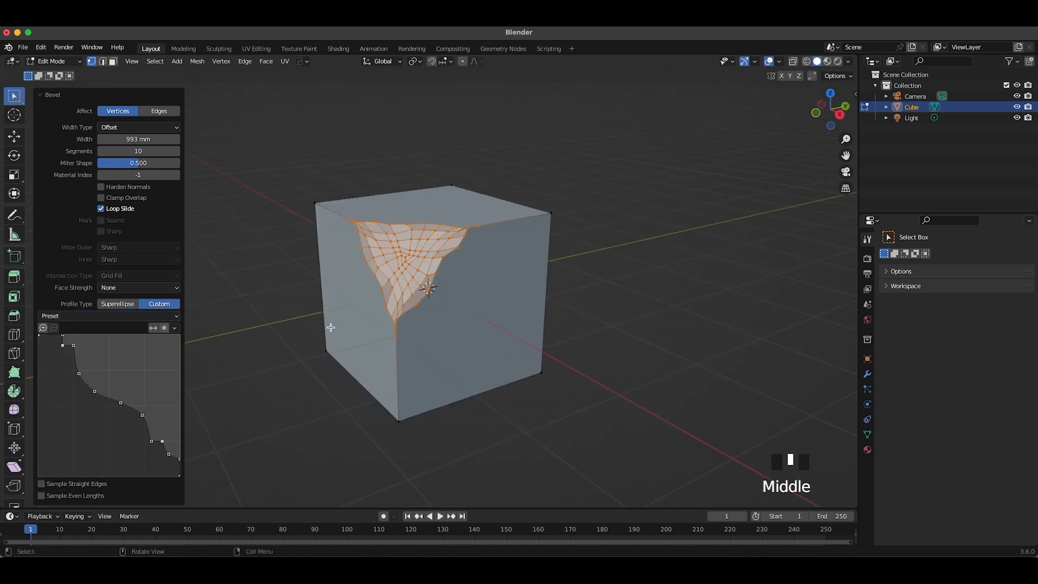
click(153, 328)
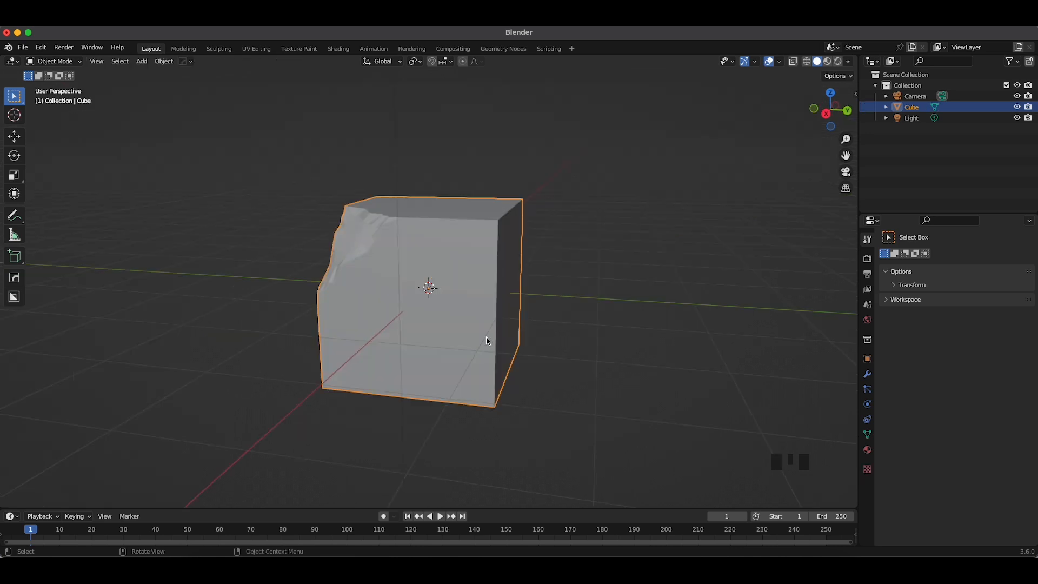
middle_drag(279, 295, 516, 301)
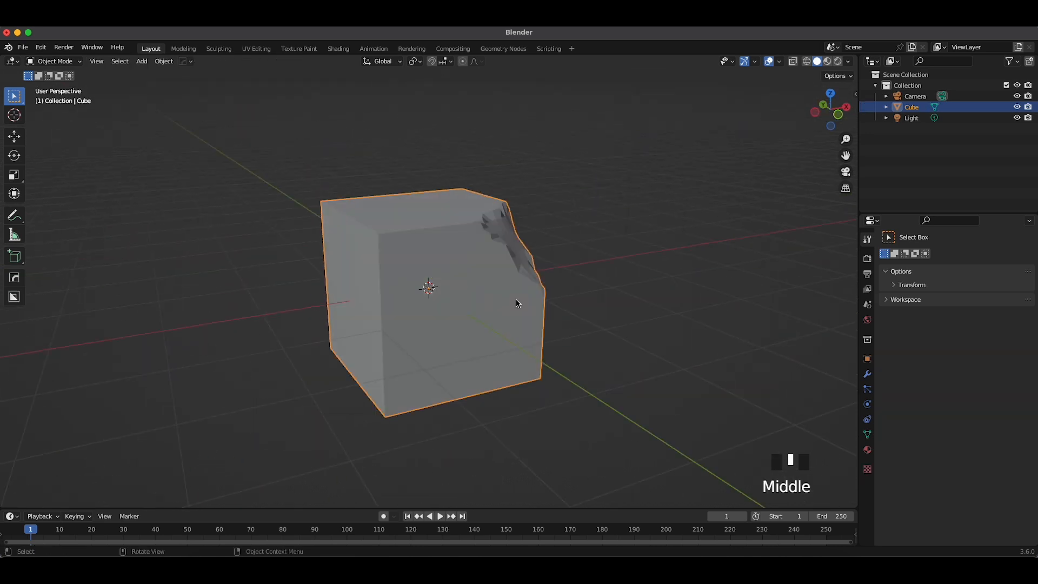
middle_drag(640, 400, 540, 384)
scroll(539, 384, down, 4)
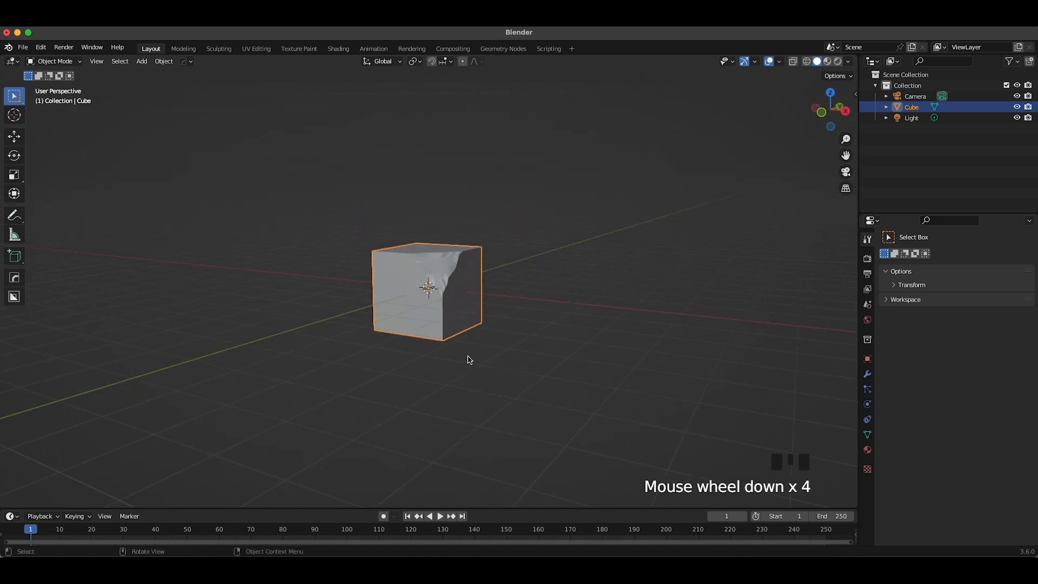
middle_drag(468, 359, 565, 395)
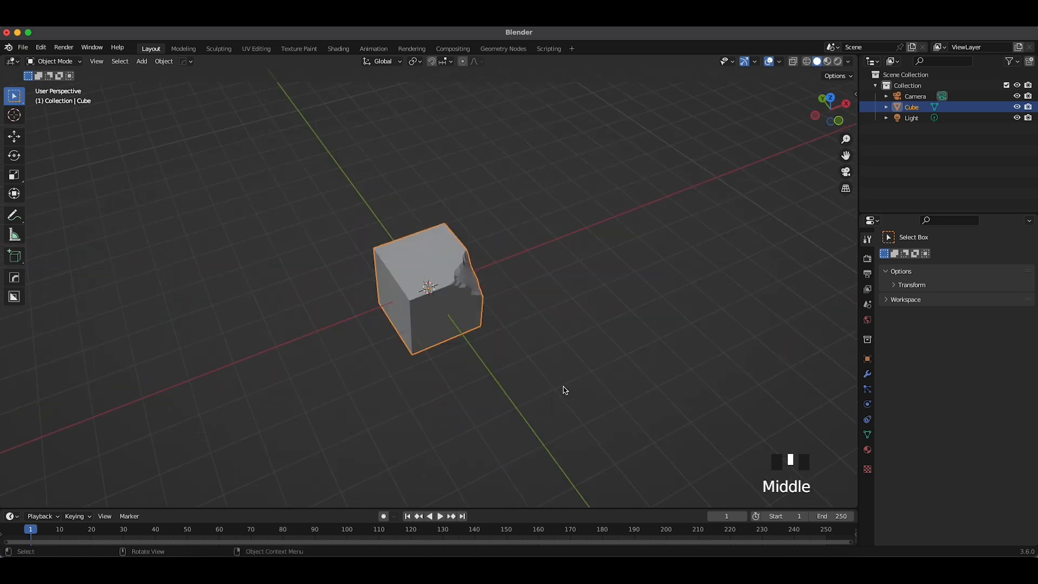